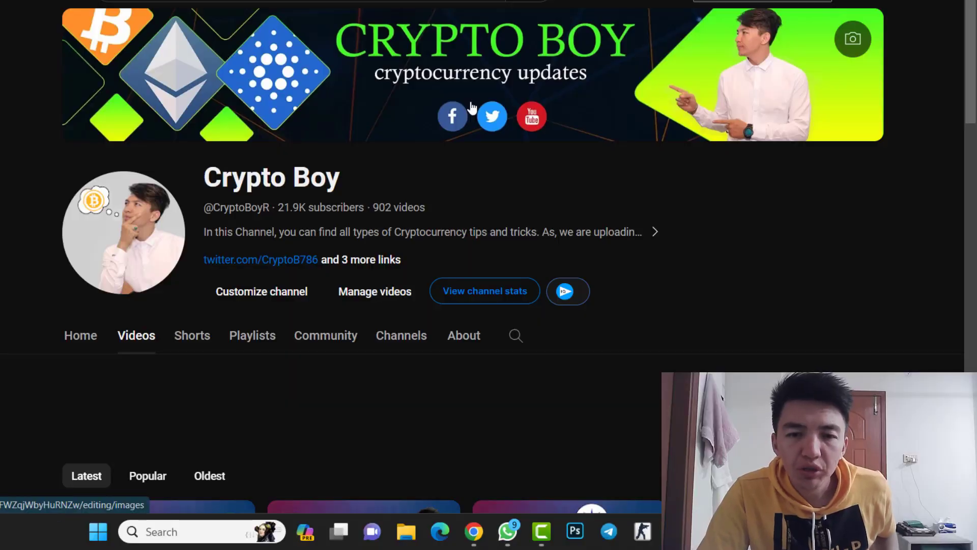
pyautogui.scroll(-2, 472, 107)
pyautogui.scroll(-2, 473, 108)
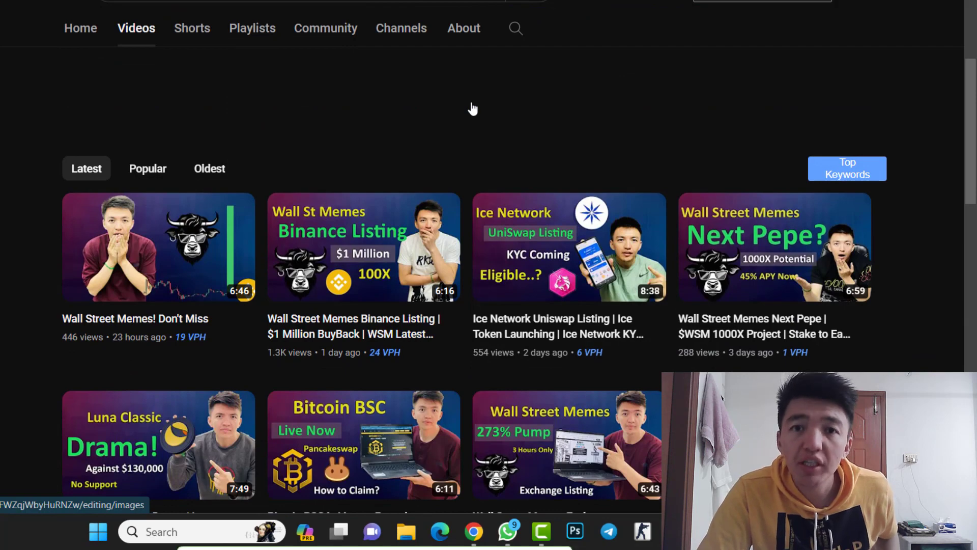
pyautogui.scroll(-1, 473, 108)
pyautogui.scroll(-1, 473, 109)
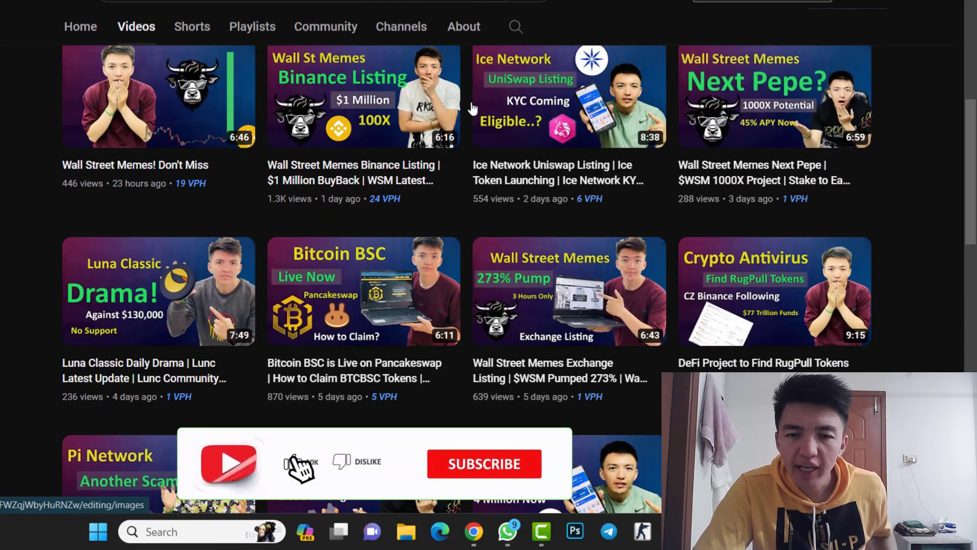
pyautogui.scroll(-1, 473, 109)
pyautogui.scroll(-1, 473, 109)
pyautogui.scroll(-2, 473, 108)
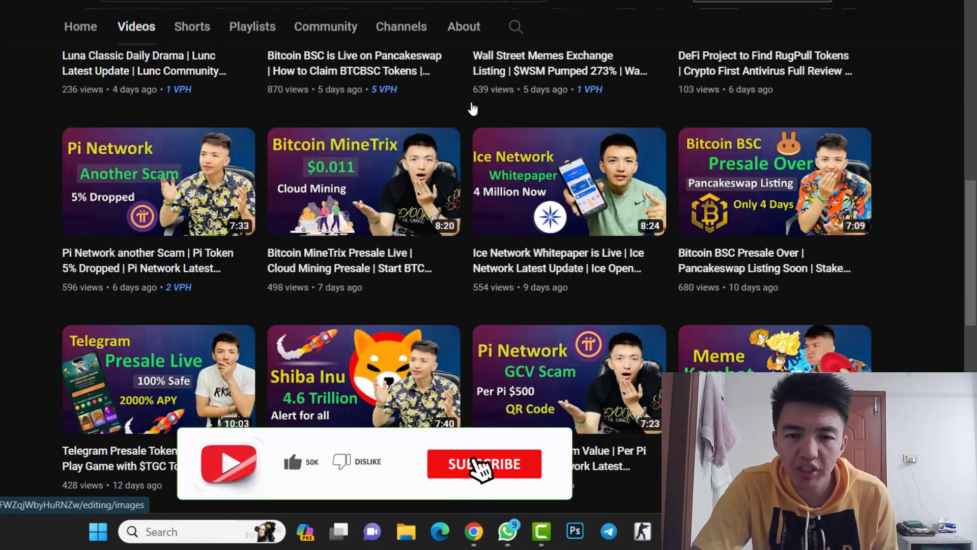
pyautogui.scroll(-1, 473, 109)
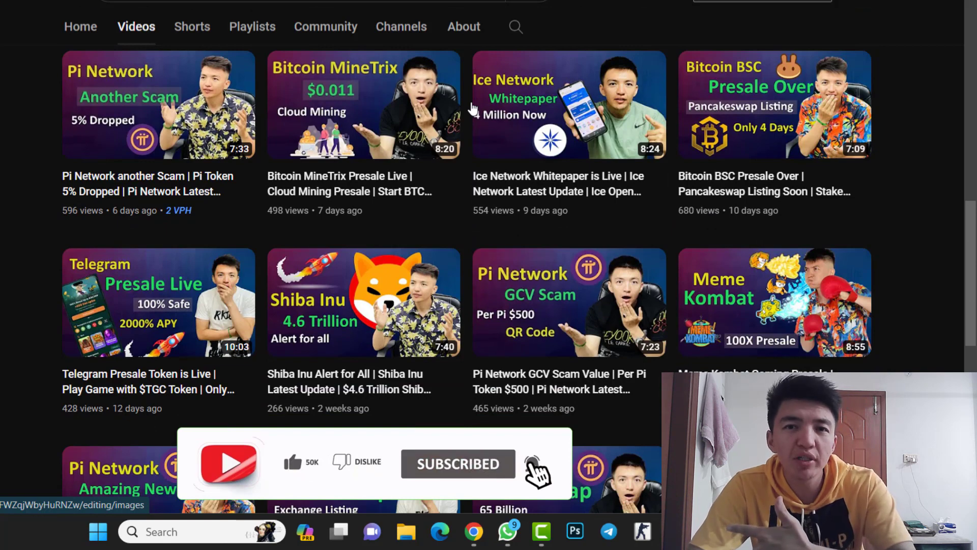
pyautogui.scroll(-1, 472, 109)
pyautogui.scroll(-2, 473, 109)
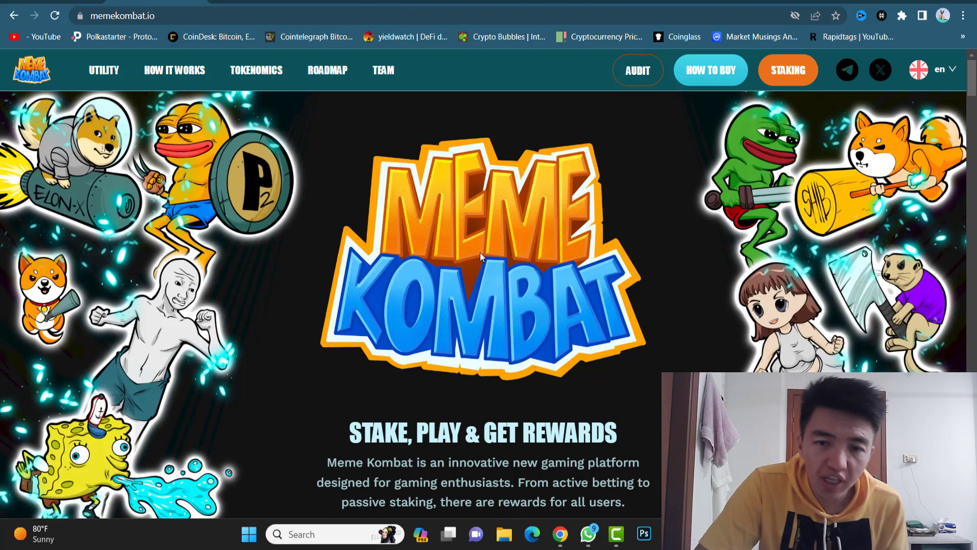
pyautogui.scroll(-3, 480, 253)
pyautogui.scroll(-4, 481, 257)
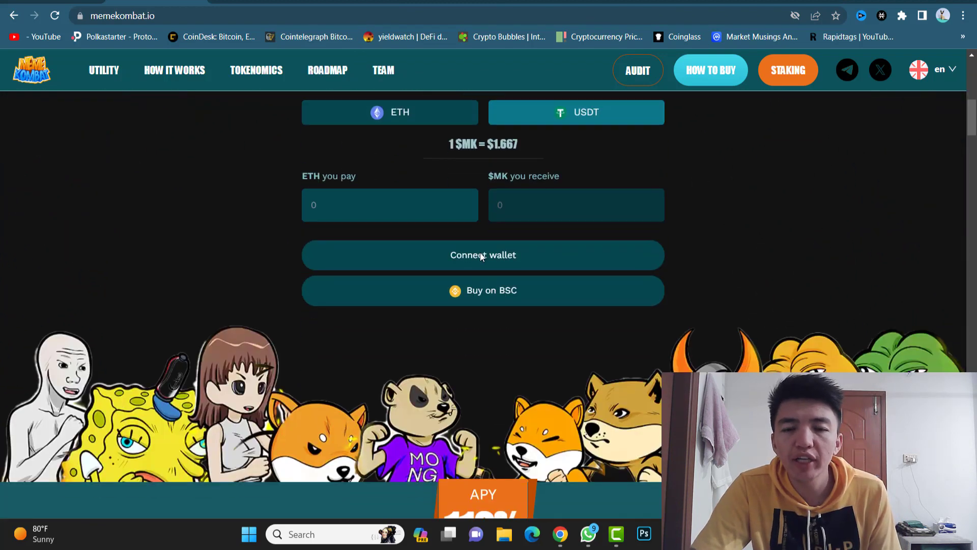
pyautogui.scroll(-3, 480, 257)
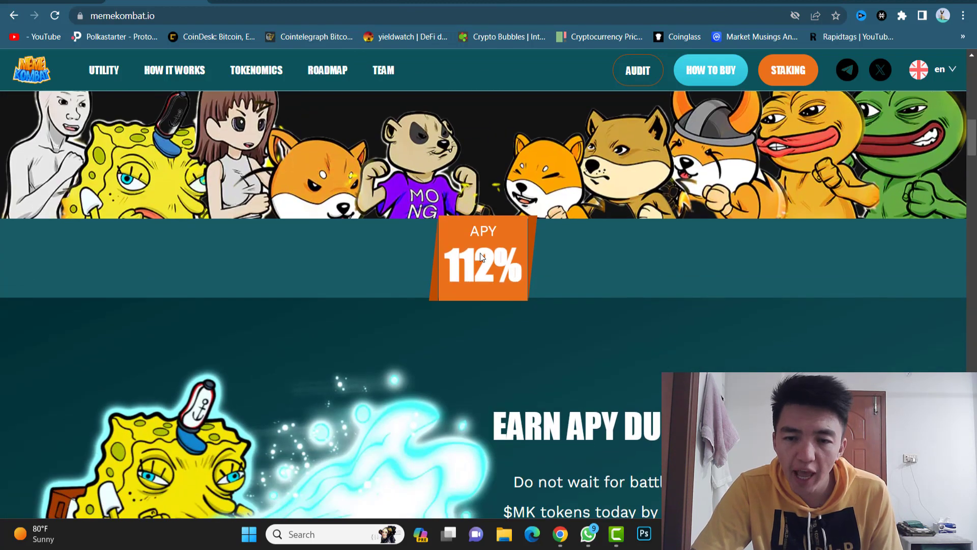
pyautogui.scroll(4, 481, 256)
pyautogui.scroll(2, 480, 257)
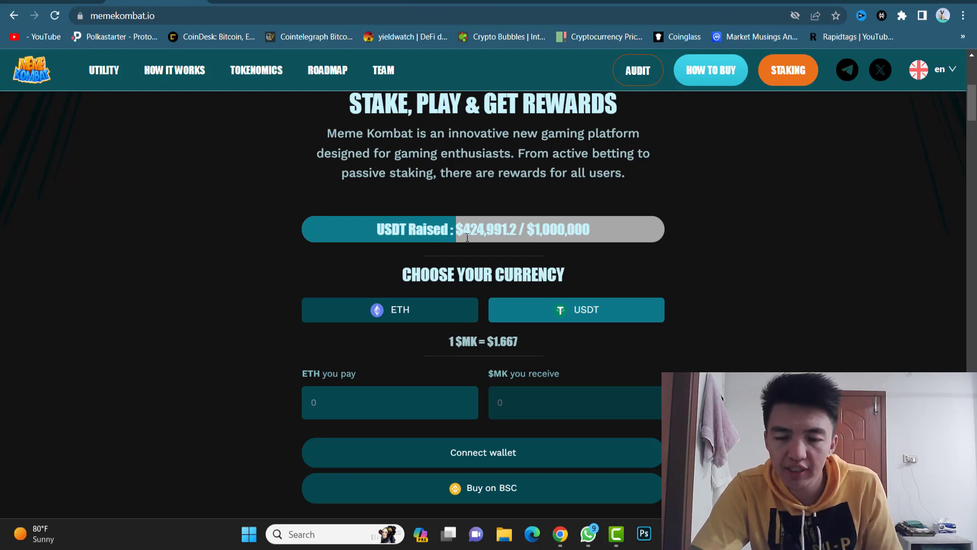
pyautogui.scroll(-5, 468, 238)
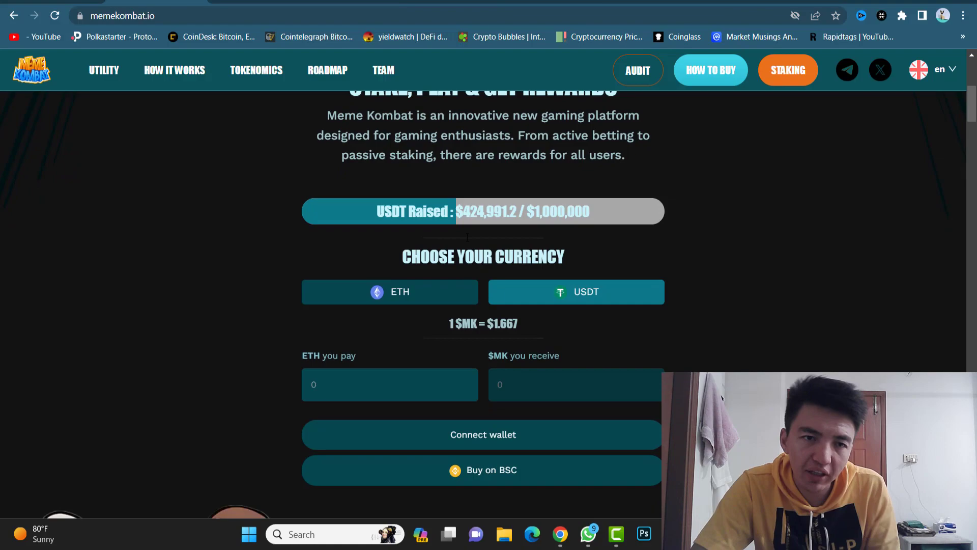
pyautogui.scroll(-5, 468, 237)
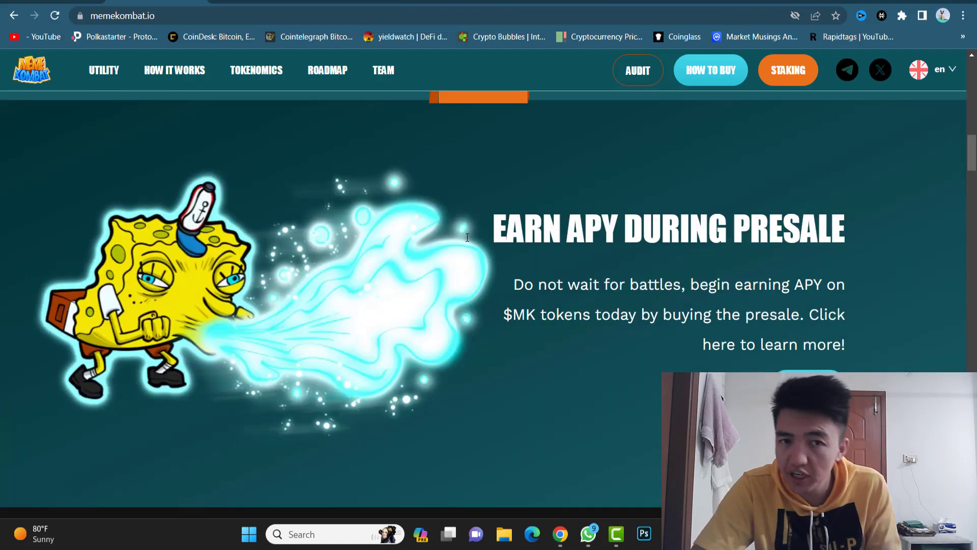
pyautogui.scroll(-3, 467, 238)
pyautogui.scroll(-1, 468, 237)
pyautogui.scroll(-4, 467, 238)
pyautogui.scroll(-1, 467, 238)
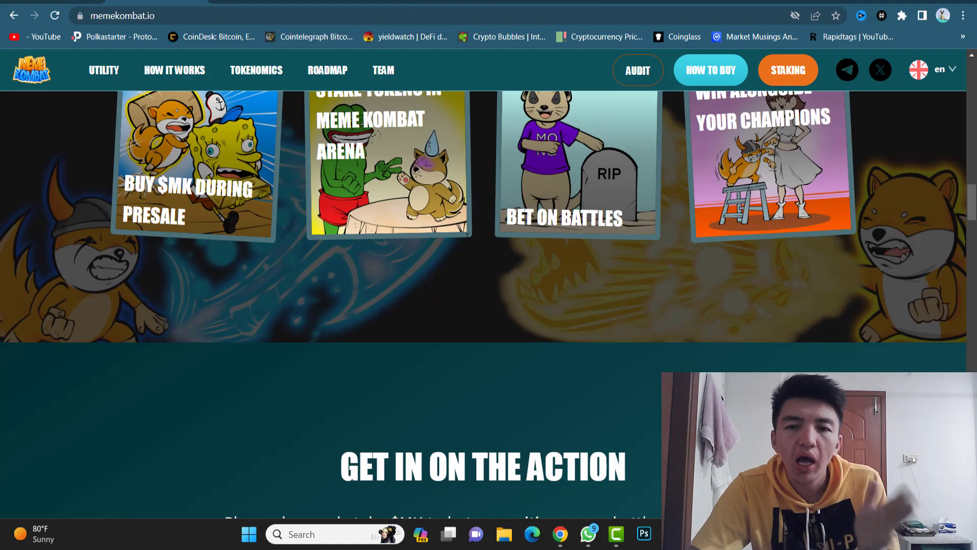
pyautogui.scroll(1, 468, 238)
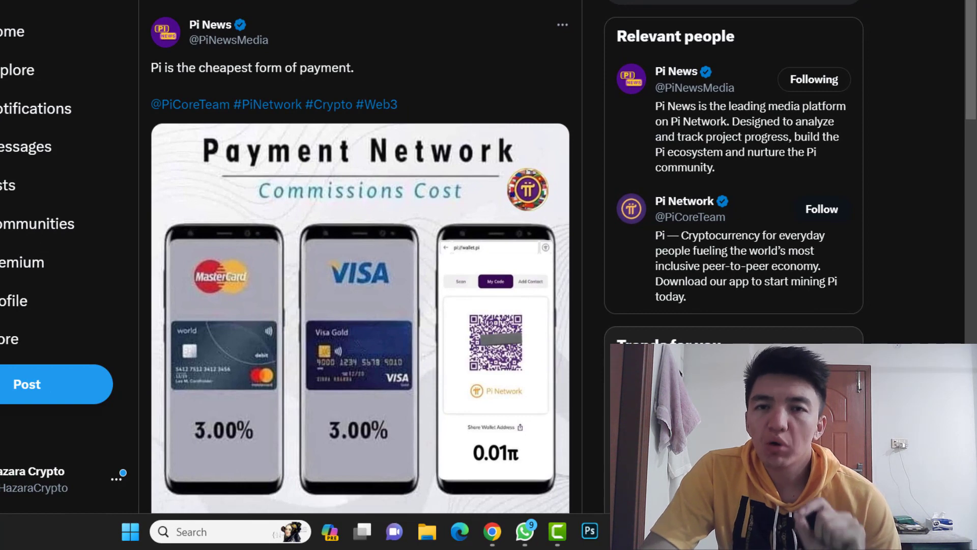
pyautogui.scroll(-1, 270, 215)
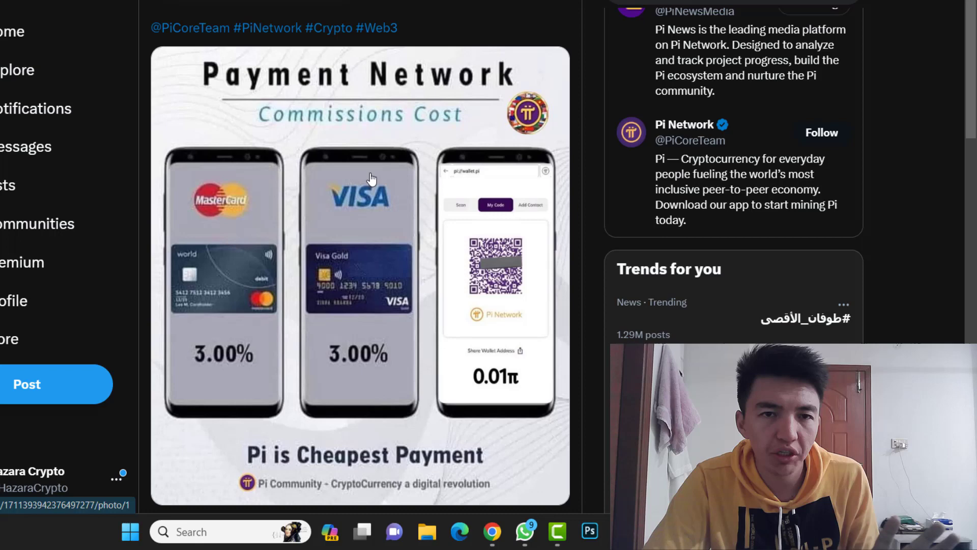
pyautogui.scroll(8, 371, 182)
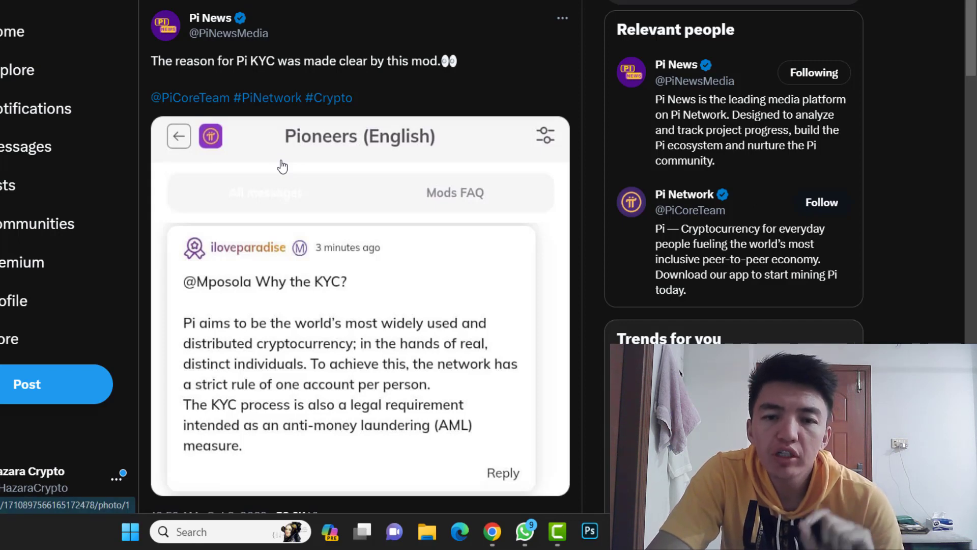
pyautogui.scroll(-1, 282, 166)
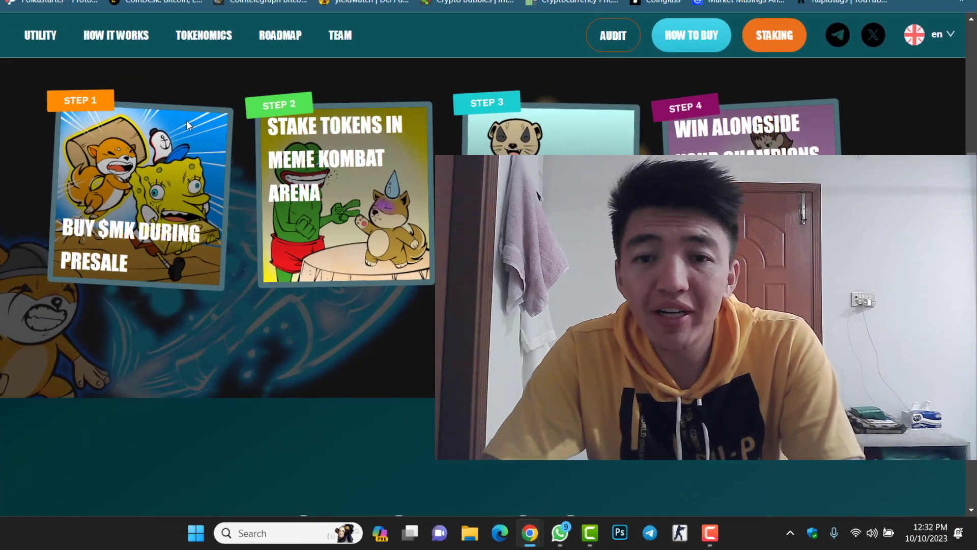
pyautogui.scroll(5, 256, 211)
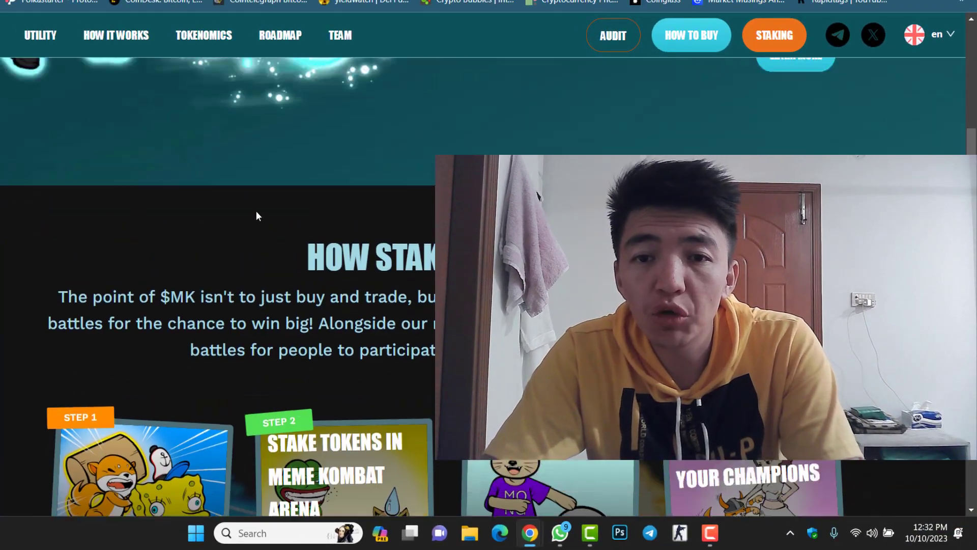
pyautogui.scroll(5, 255, 211)
pyautogui.scroll(5, 256, 211)
pyautogui.scroll(5, 258, 216)
pyautogui.scroll(1, 257, 216)
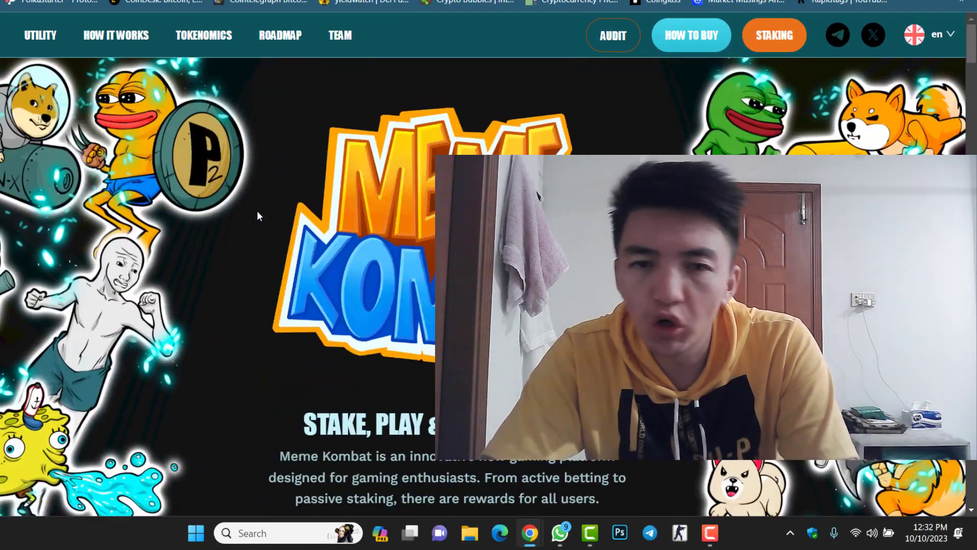